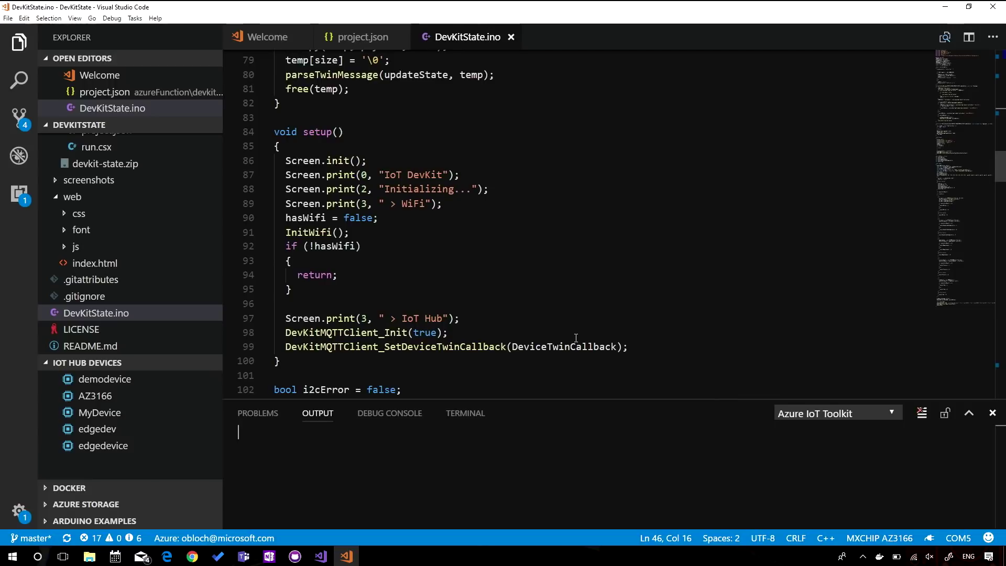
pyautogui.scroll(-2, 575, 339)
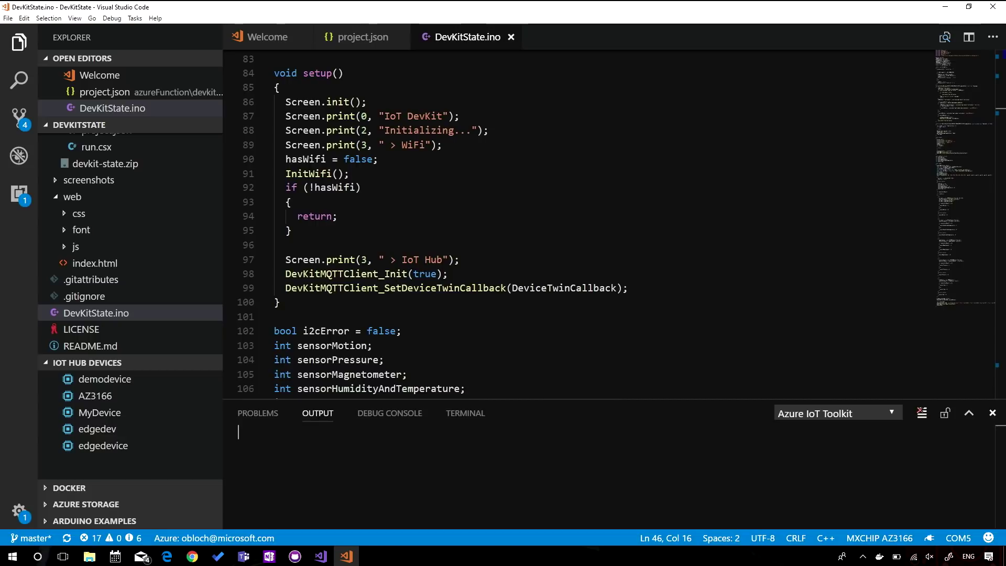
pyautogui.scroll(-2, 575, 236)
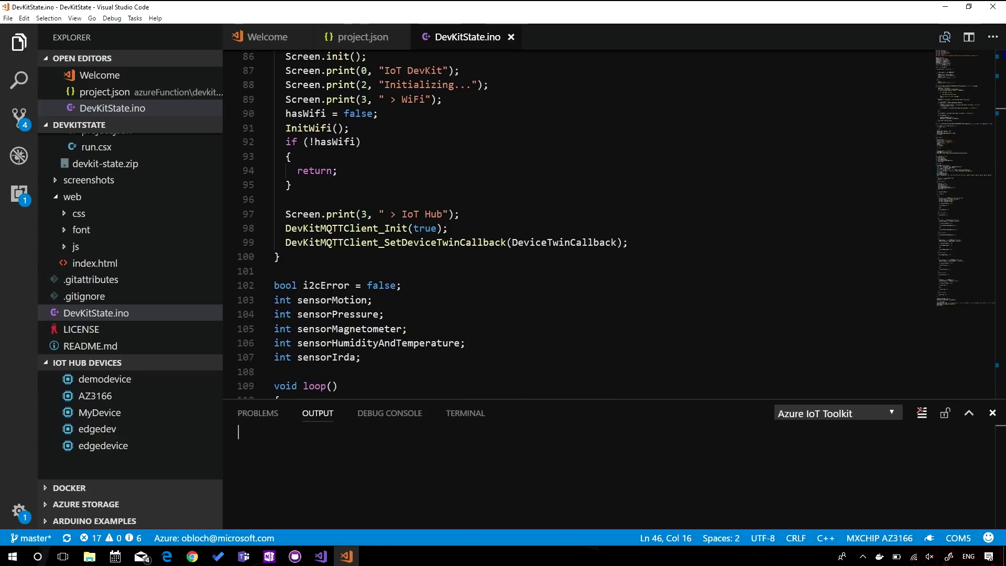
pyautogui.scroll(-2, 692, 140)
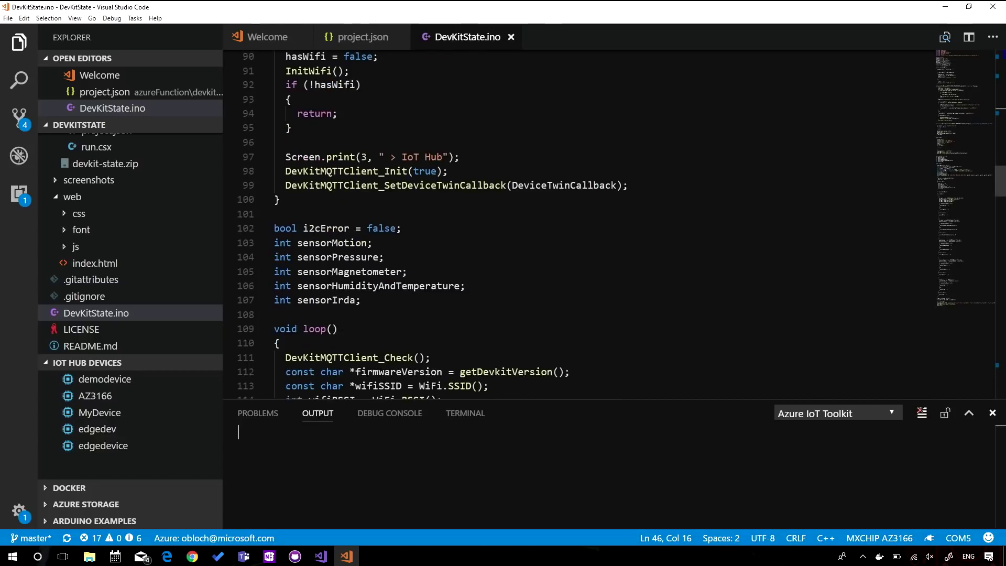
pyautogui.scroll(-2, 673, 204)
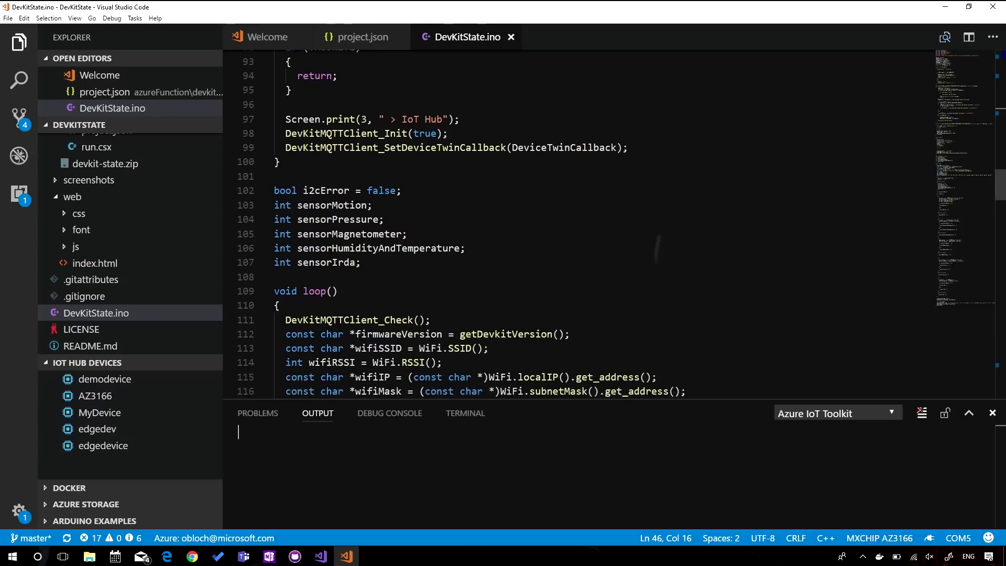
pyautogui.scroll(-1, 672, 204)
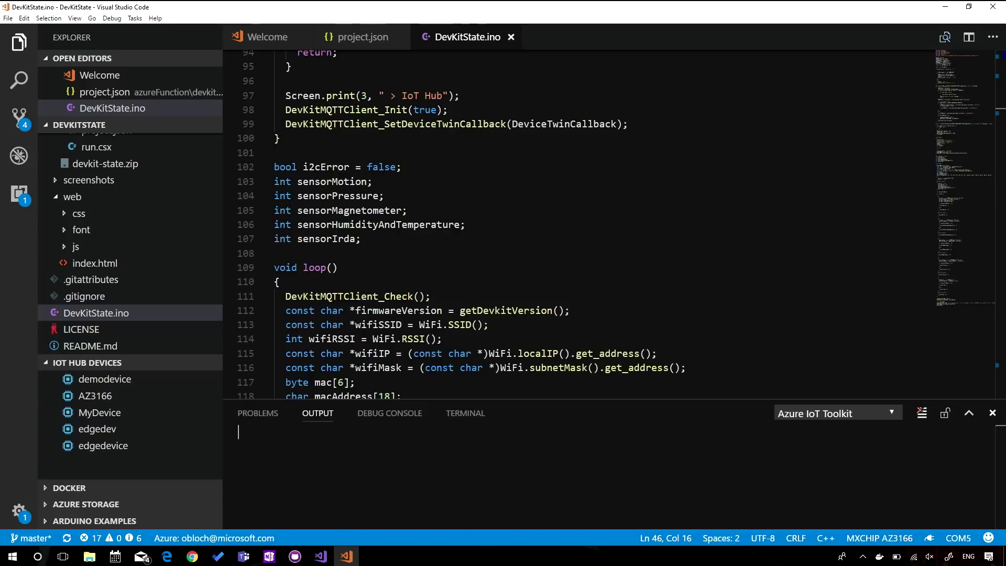
pyautogui.scroll(-2, 672, 204)
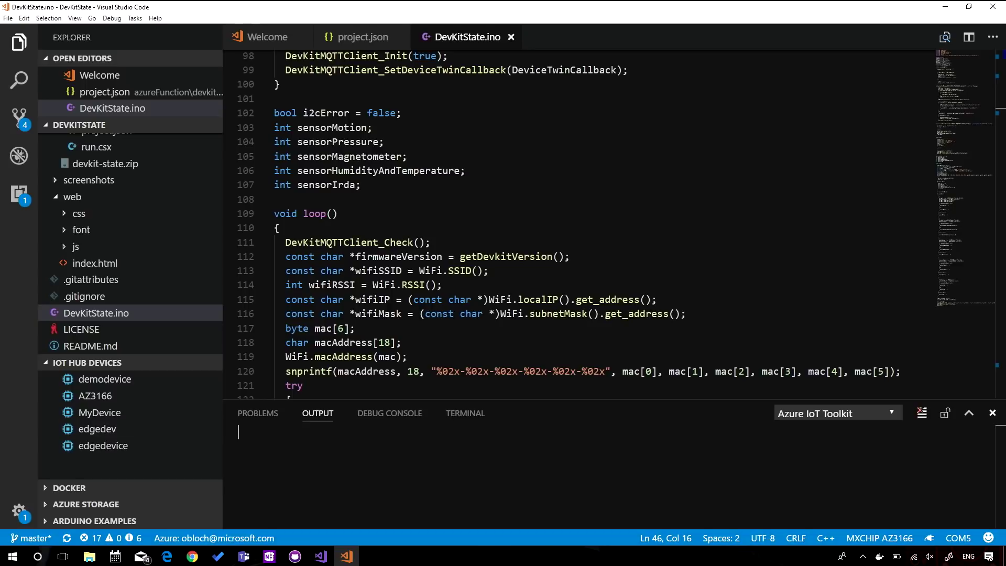
pyautogui.scroll(4, 673, 204)
pyautogui.scroll(4, 673, 204)
pyautogui.scroll(3, 673, 204)
pyautogui.scroll(3, 673, 203)
pyautogui.scroll(1, 673, 203)
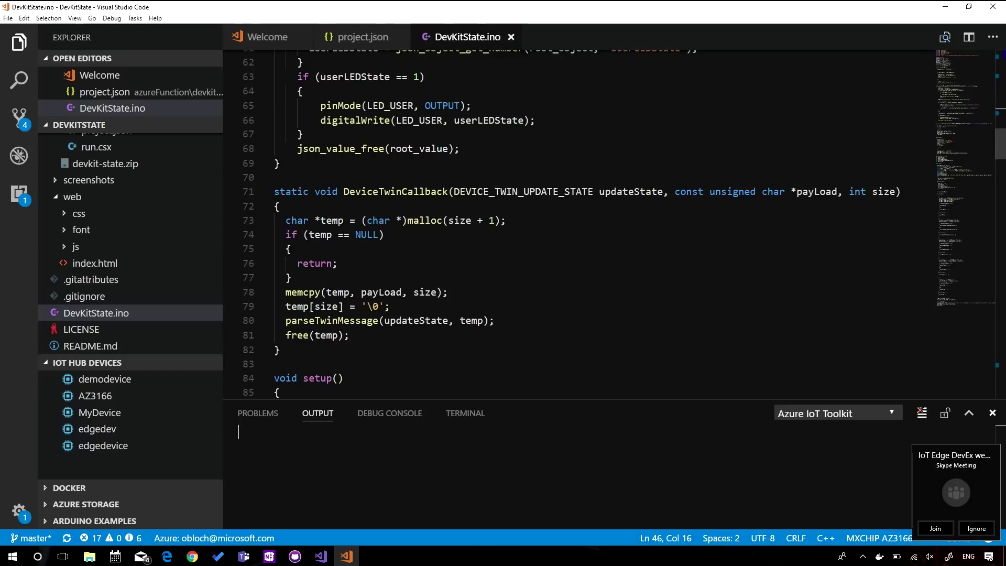
pyautogui.scroll(4, 673, 204)
pyautogui.scroll(2, 673, 203)
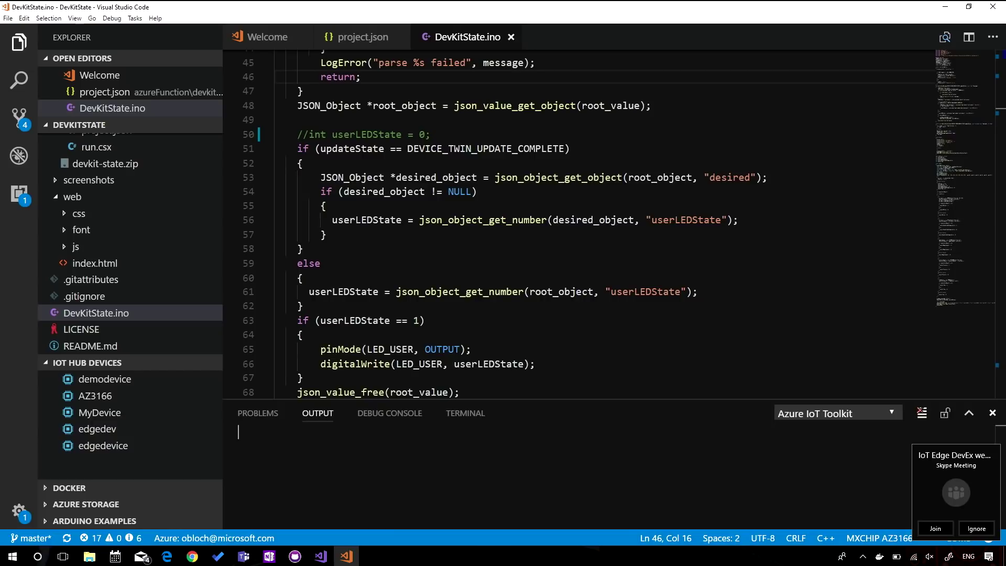
pyautogui.scroll(-3, 586, 311)
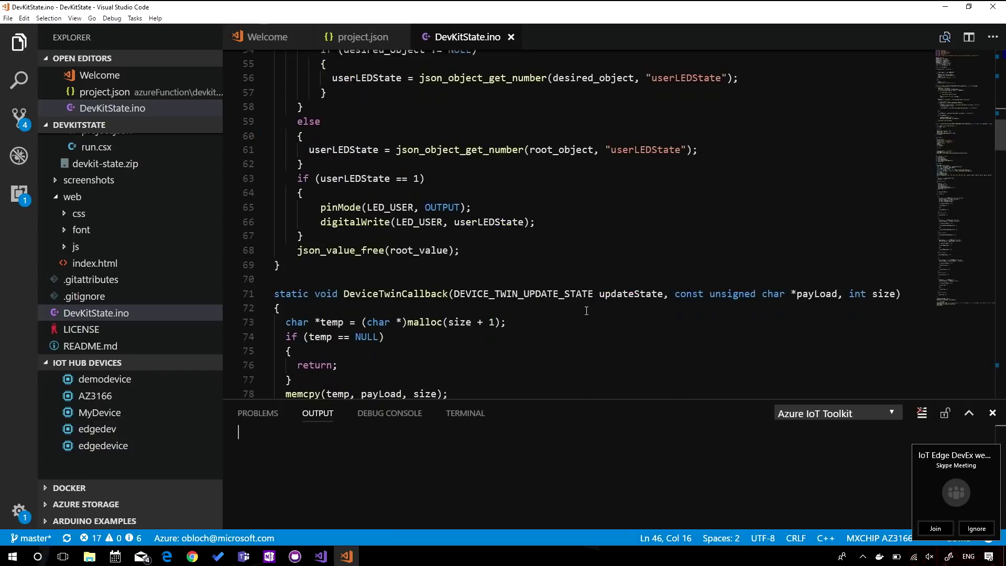
pyautogui.scroll(-1, 586, 311)
pyautogui.scroll(-3, 585, 311)
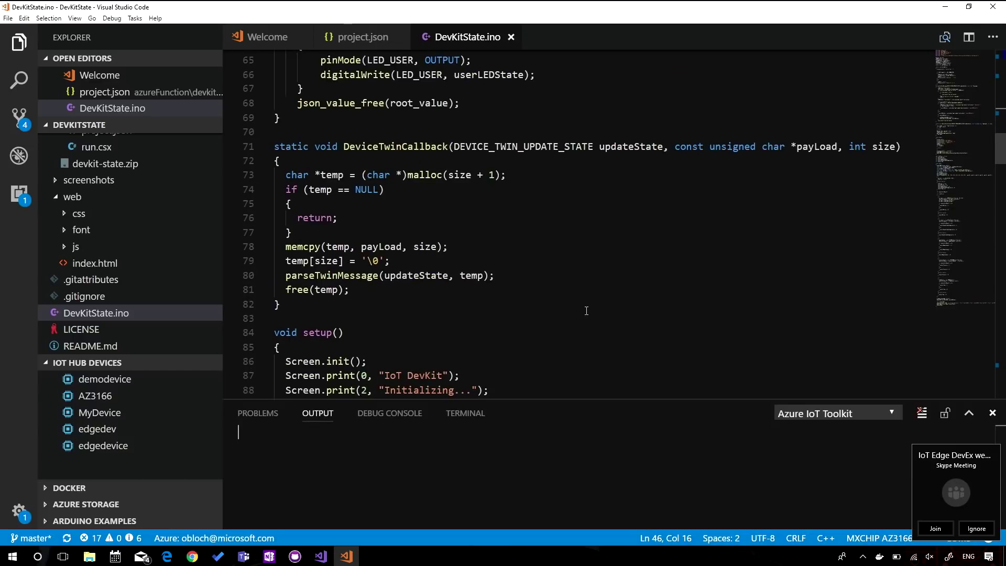
pyautogui.scroll(-2, 586, 311)
# Ignore the Skype Meeting notification while reviewing DeviceTwinCallback and setup()
pyautogui.click(976, 528)
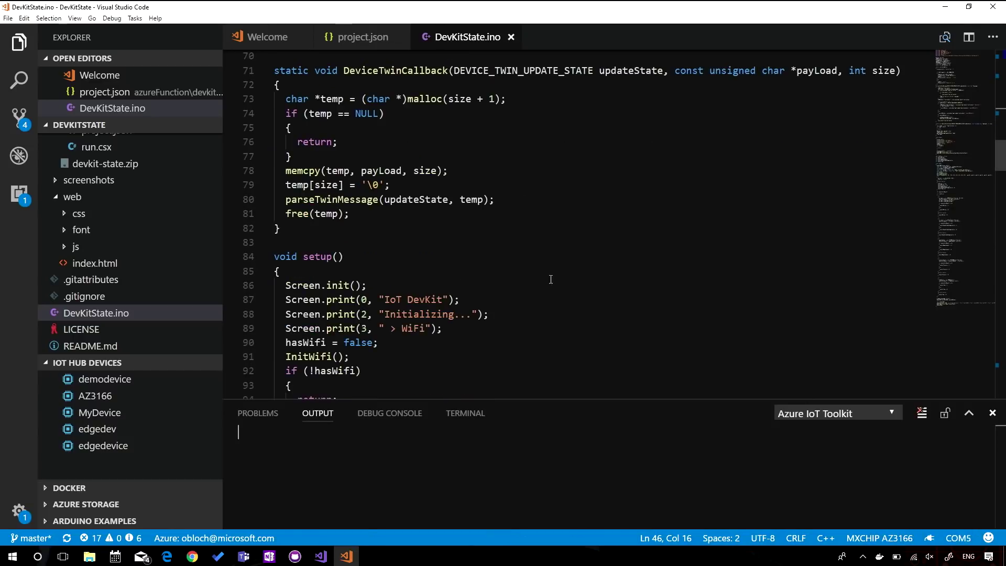
pyautogui.scroll(-2, 558, 302)
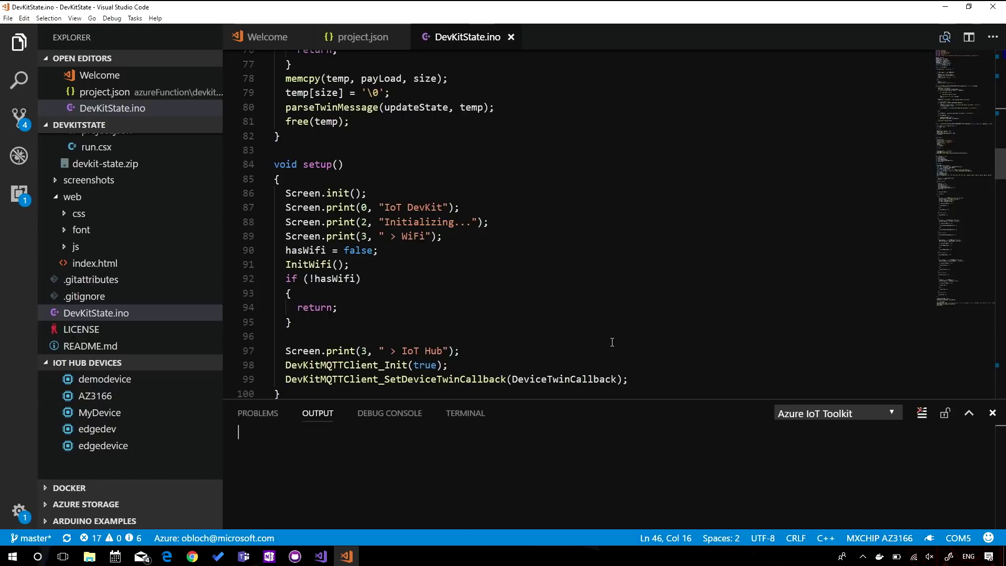
pyautogui.scroll(-2, 611, 341)
pyautogui.scroll(-2, 612, 342)
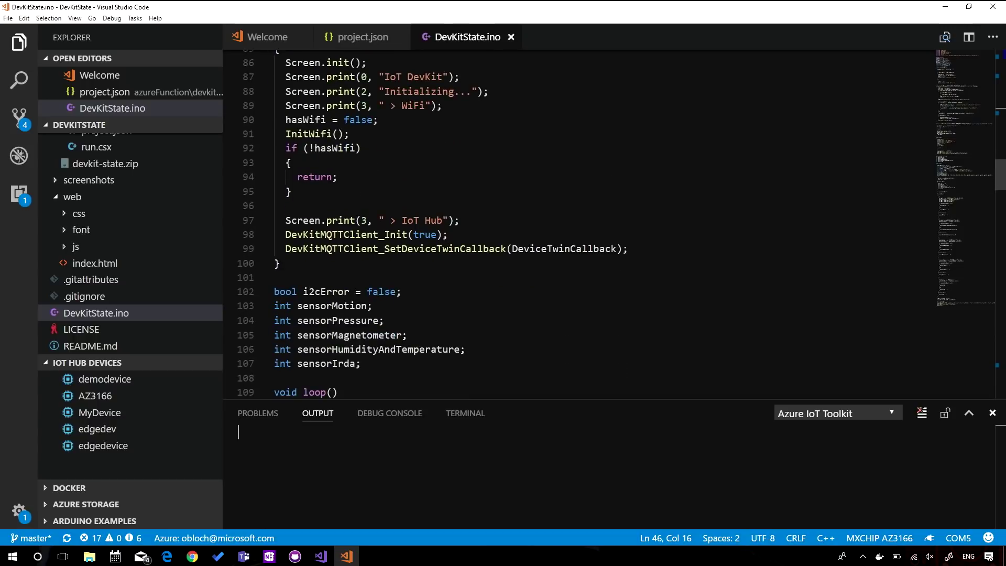
pyautogui.scroll(-2, 611, 342)
pyautogui.scroll(-2, 612, 341)
pyautogui.scroll(-1, 612, 342)
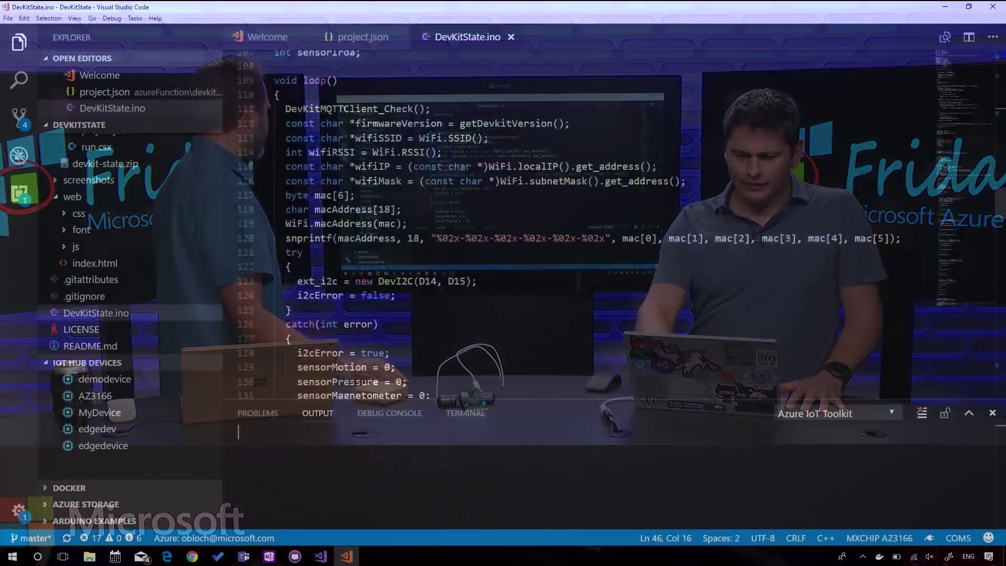
pyautogui.scroll(-10, 577, 228)
pyautogui.scroll(-10, 578, 228)
pyautogui.scroll(-10, 578, 228)
pyautogui.scroll(-15, 578, 228)
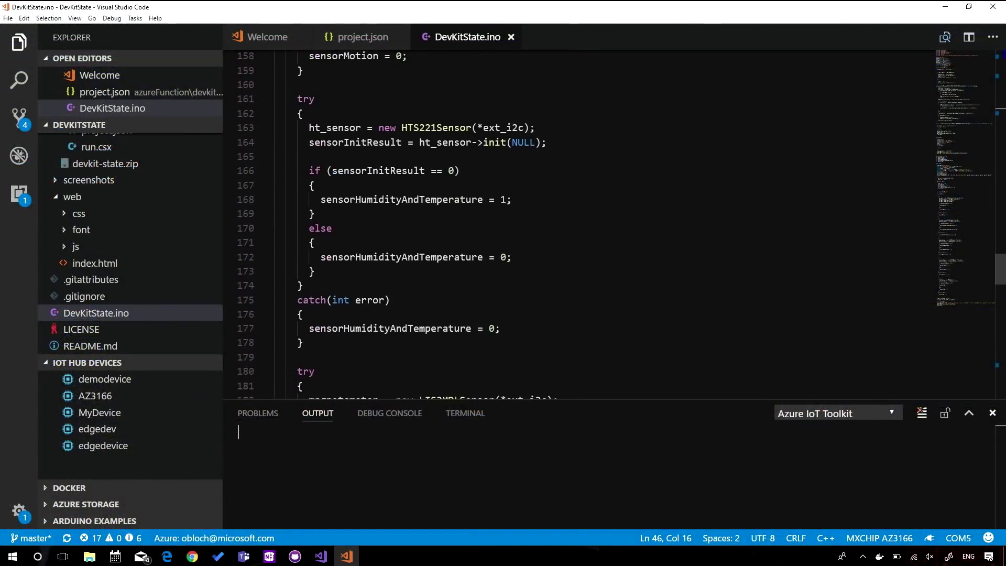
pyautogui.moveTo(570, 232)
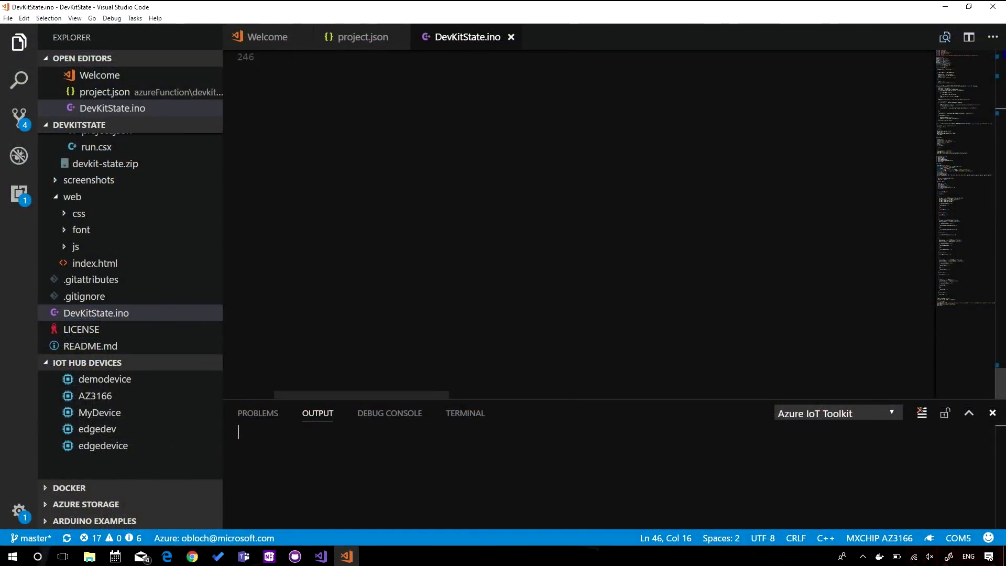
pyautogui.scroll(3, 578, 228)
pyautogui.scroll(5, 577, 228)
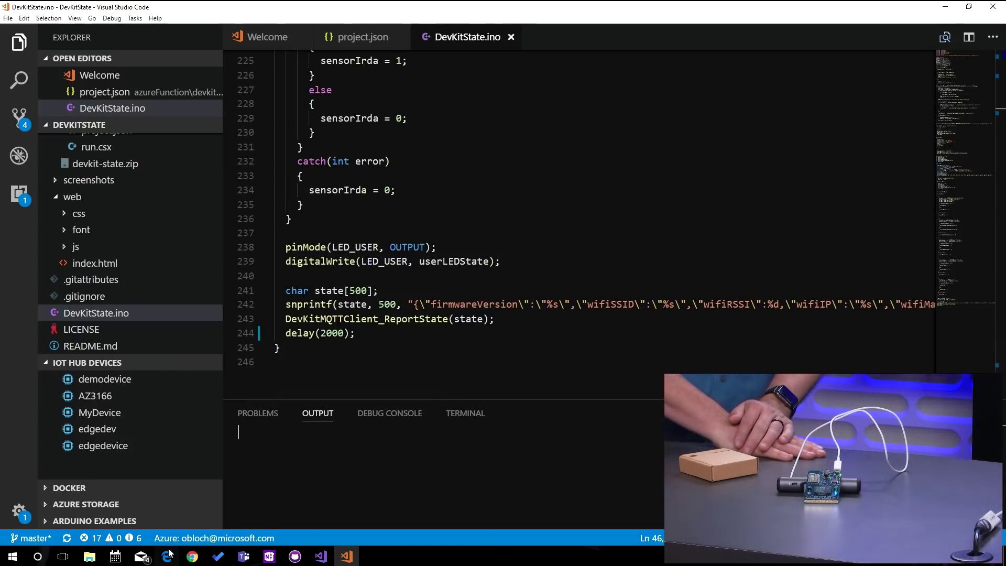
# Switch to the DevKit State web dashboard in Edge
pyautogui.hotkey('alt', 'Tab')
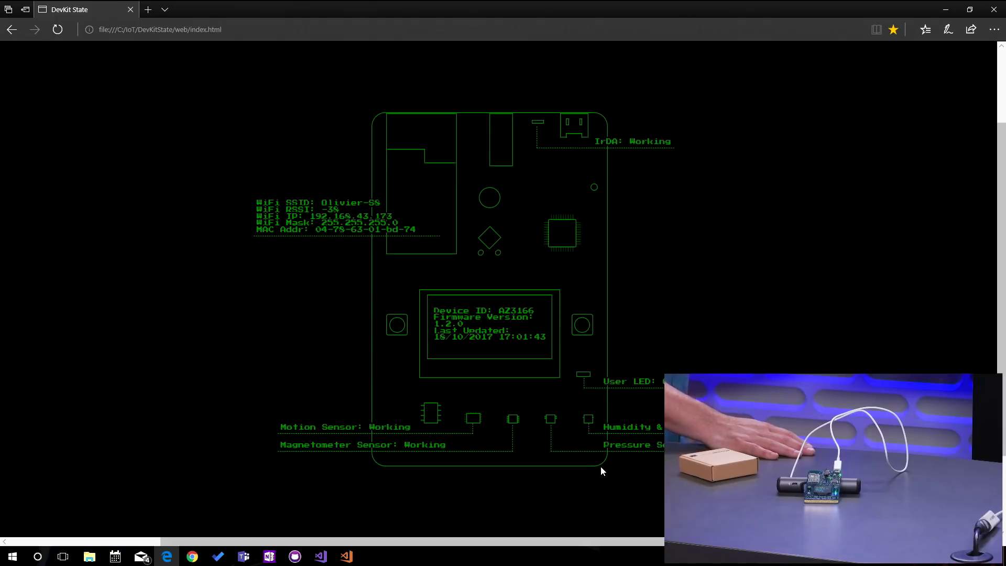
pyautogui.scroll(-1, 896, 370)
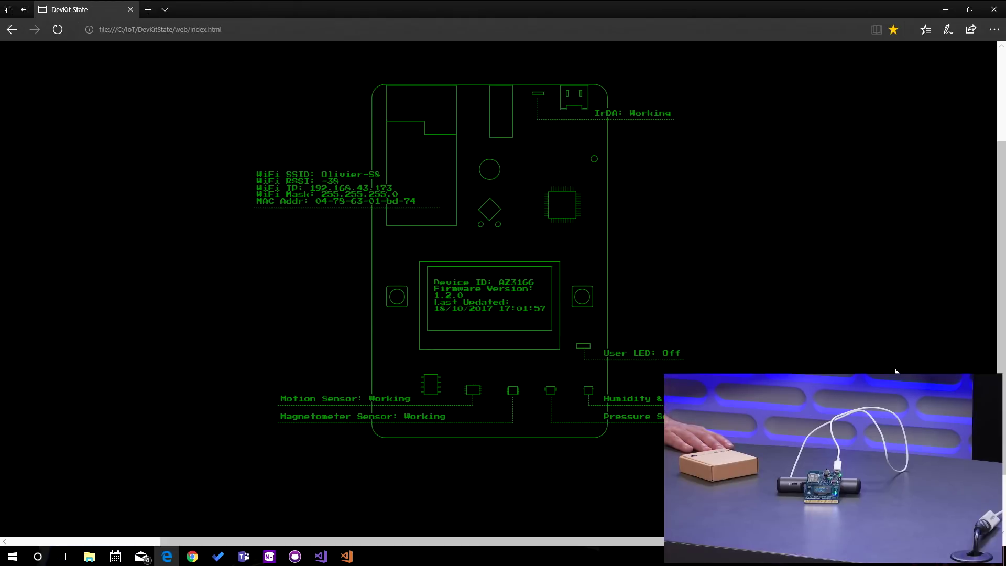
# Toggle the board's User LED on, then back off, from the DevKit State page
pyautogui.click(582, 348)
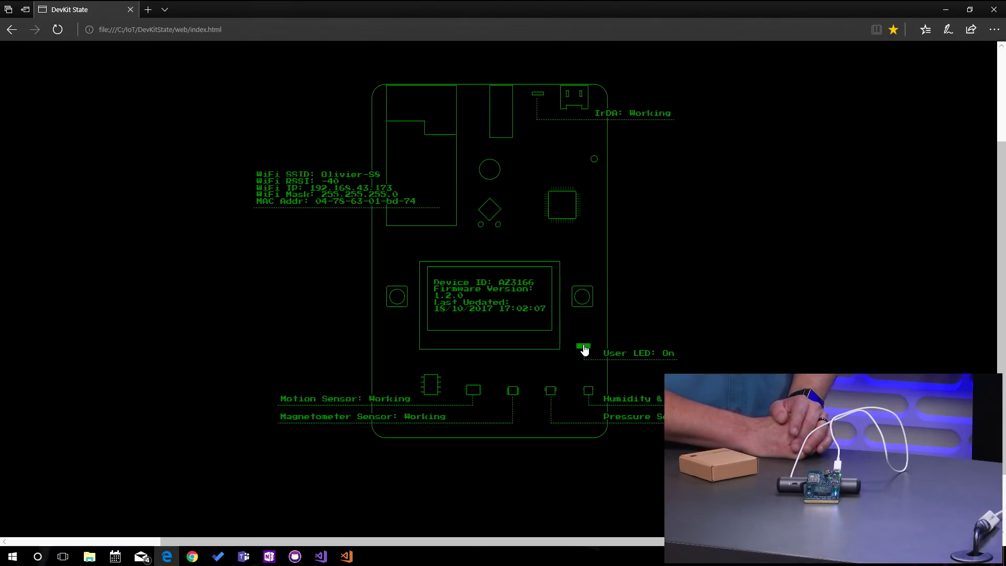
pyautogui.click(583, 347)
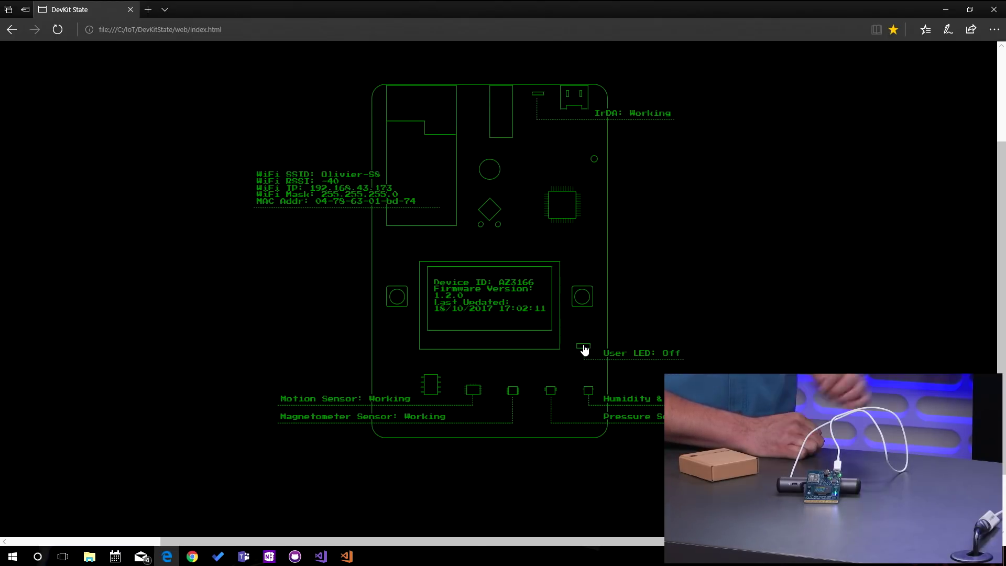